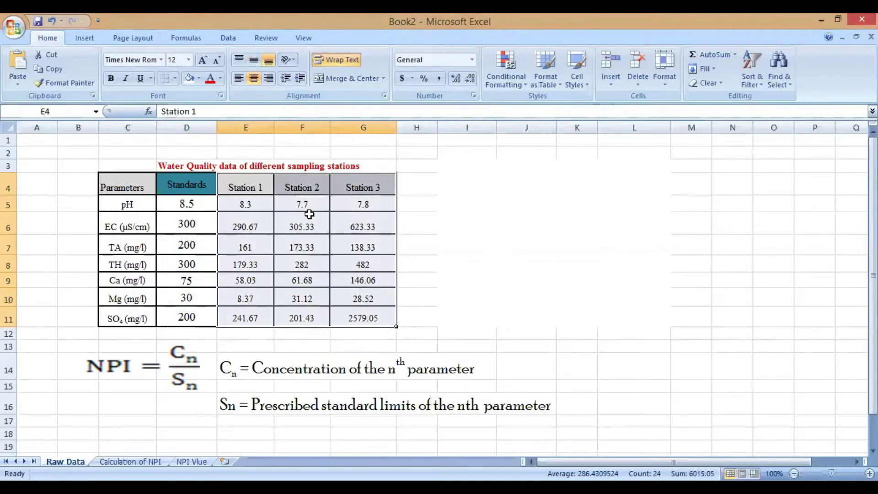
Highlight station values E4:G11, parameters C5:C11 and standards D5:D11, then go to the Calculation of NPI sheet.
left_click(246, 446)
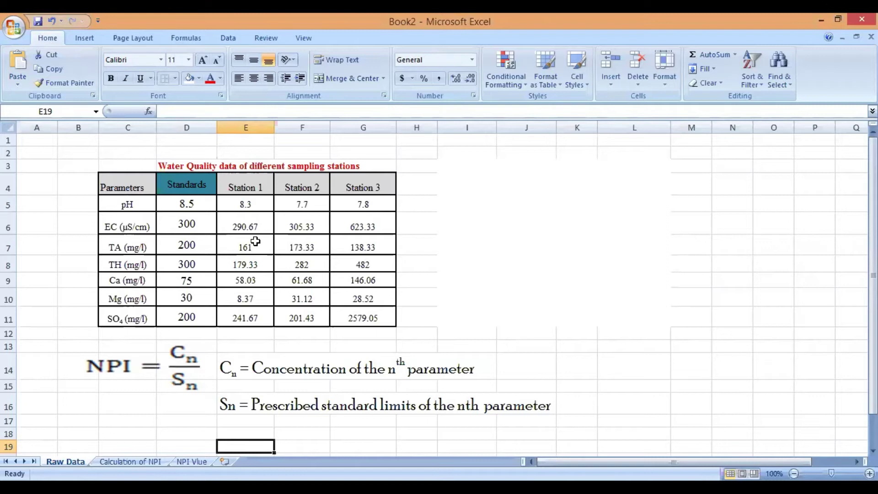
left_click_drag(246, 187, 340, 320)
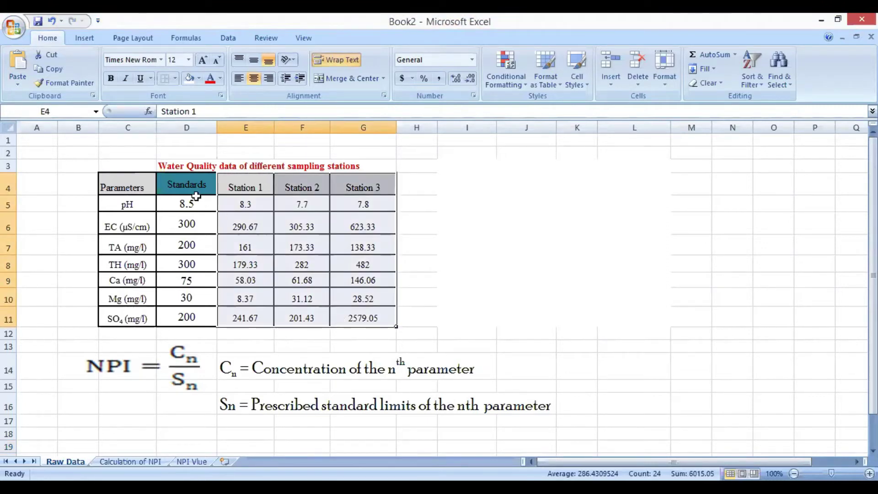
left_click_drag(128, 204, 126, 318)
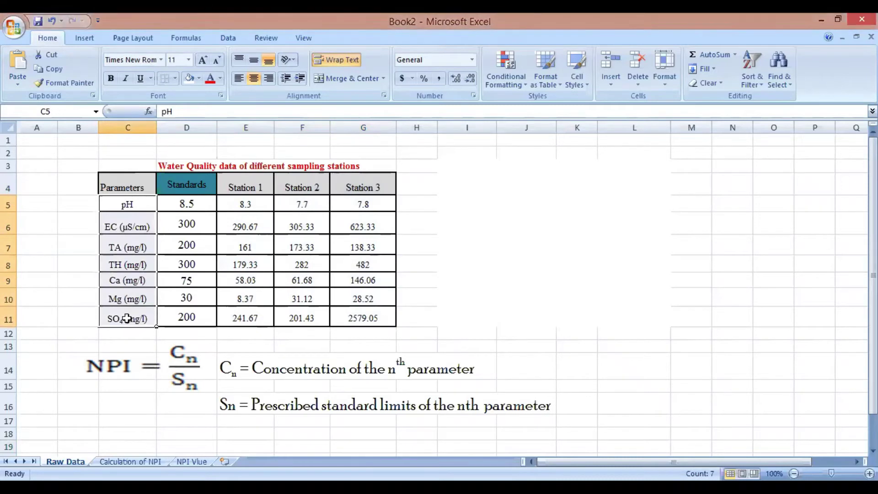
left_click_drag(186, 204, 192, 315)
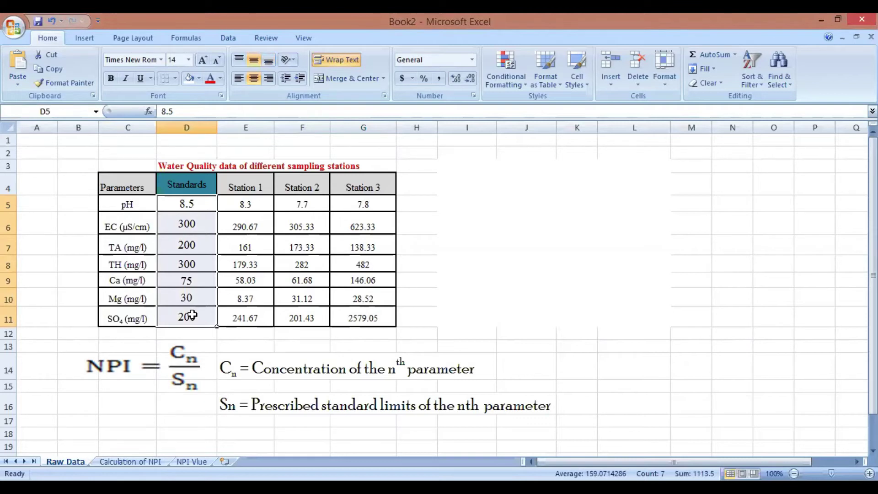
key("ctrl+Page_Down")
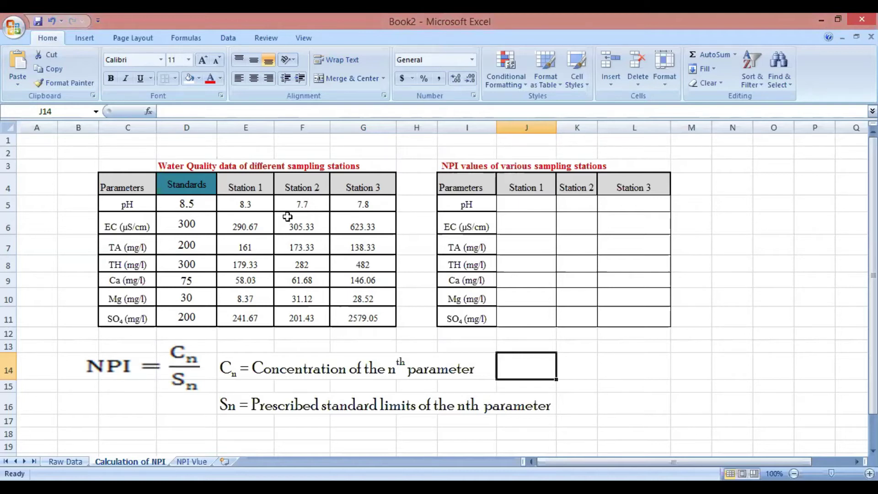
Enter =E5/D5 in J5 and fill it down to J11 for Station 1's NPI values.
left_click(508, 205)
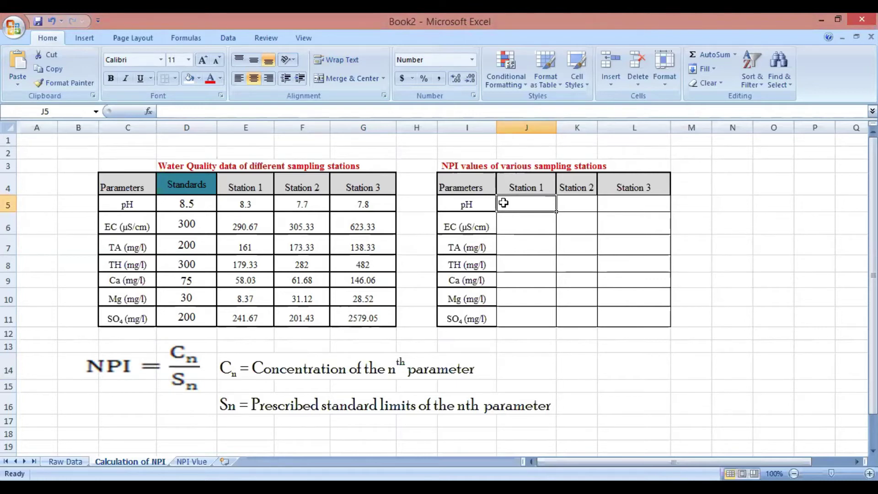
type("=")
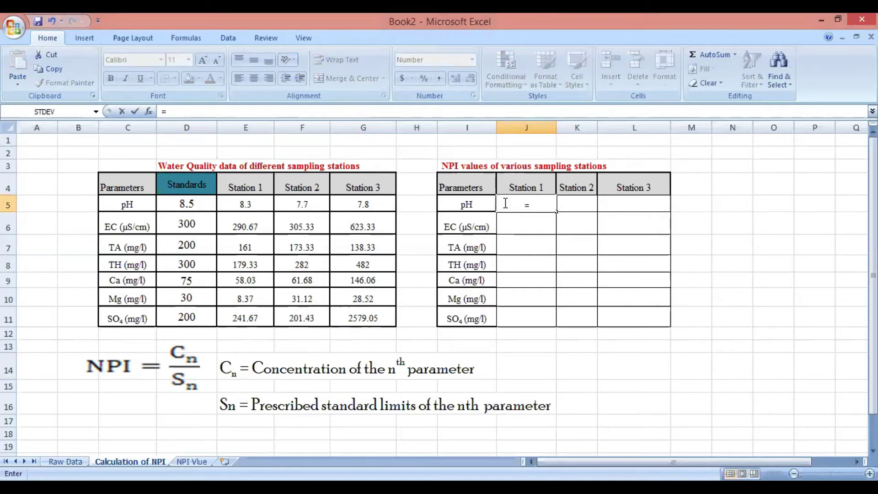
left_click(246, 205)
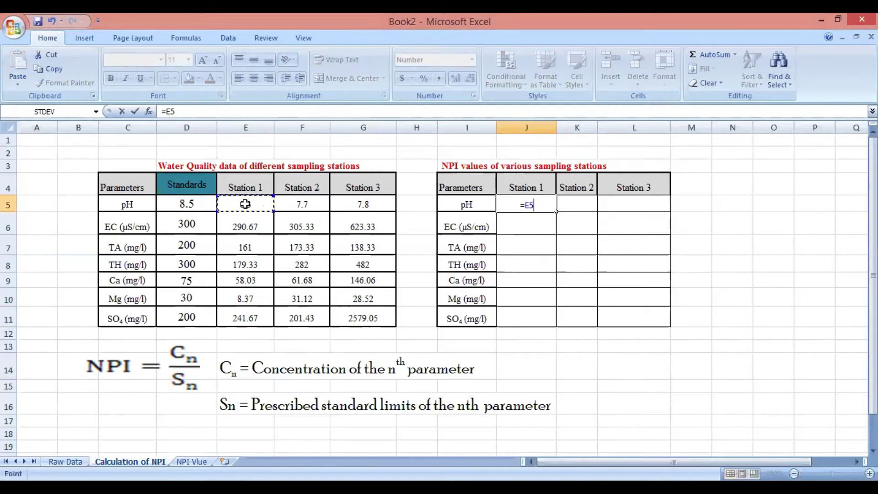
type("/")
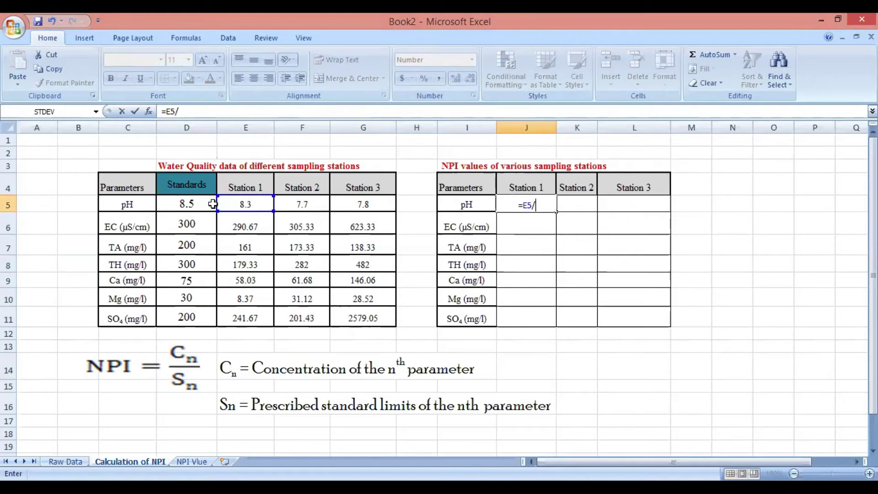
left_click(183, 204)
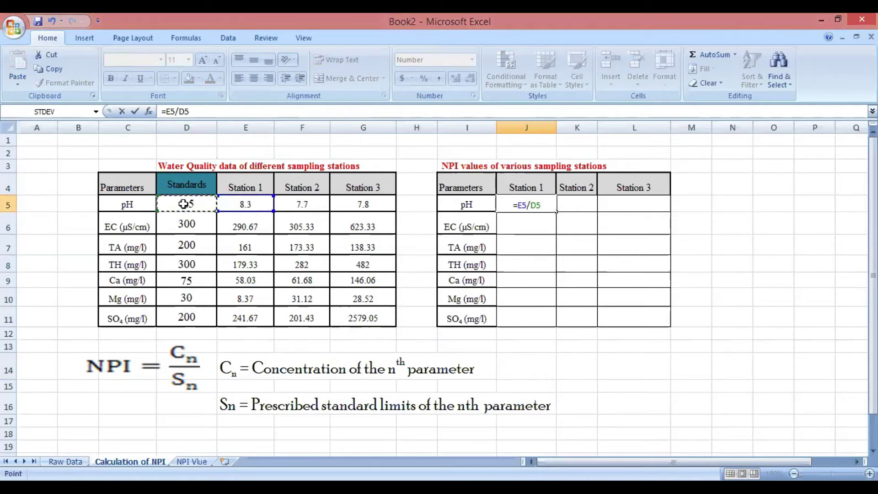
key("Return")
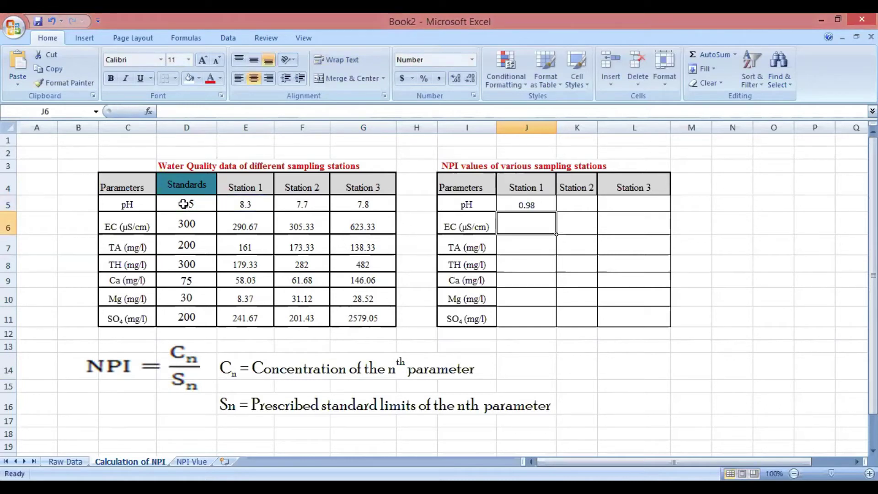
left_click(540, 203)
left_click_drag(556, 211, 558, 324)
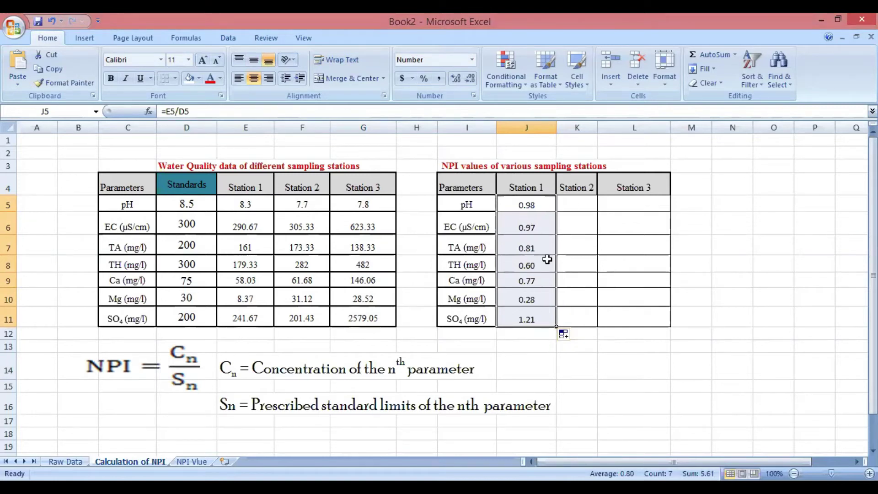
left_click(628, 384)
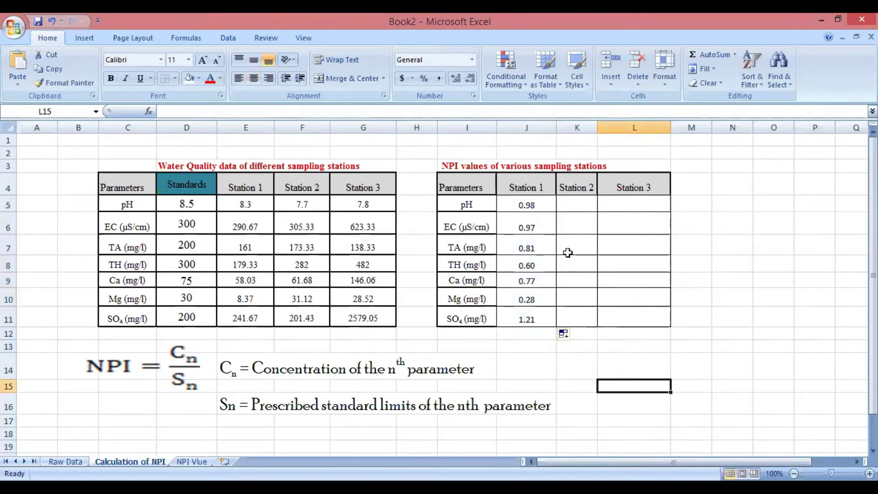
Enter =F5/D5 in K5 and fill it down to K11, giving Station 2 NPI 0.91 to 1.01.
left_click(531, 224)
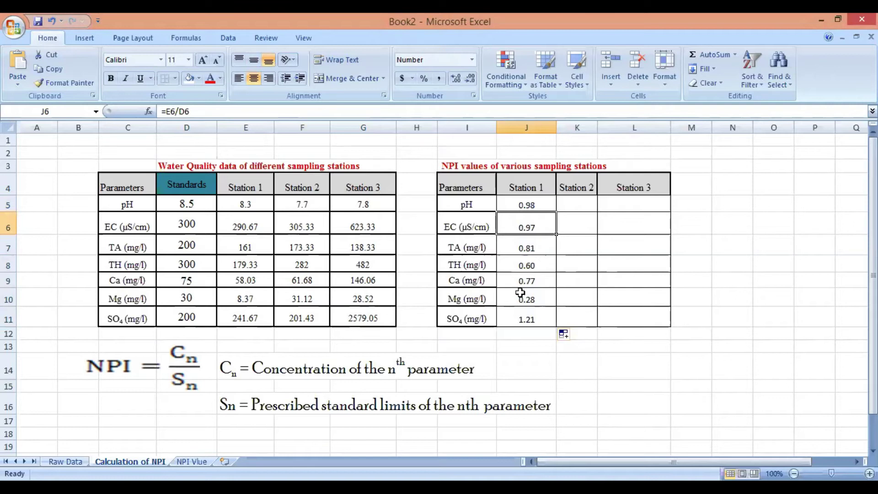
left_click(573, 208)
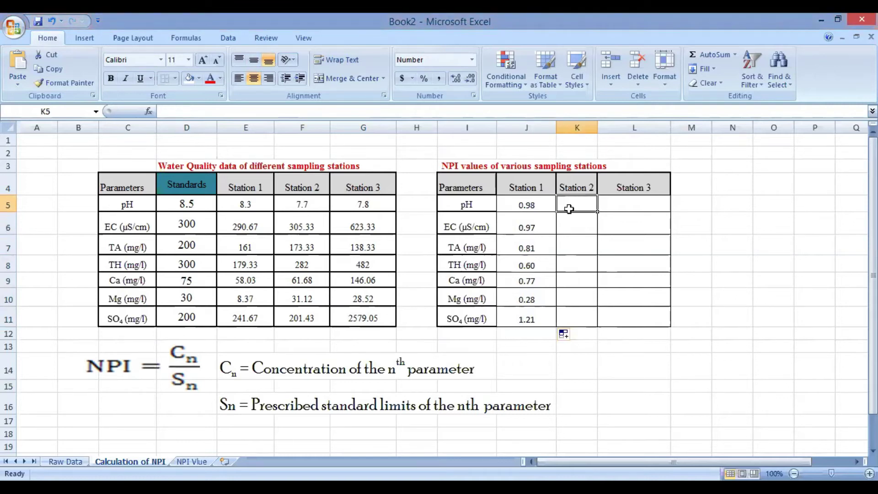
type("=")
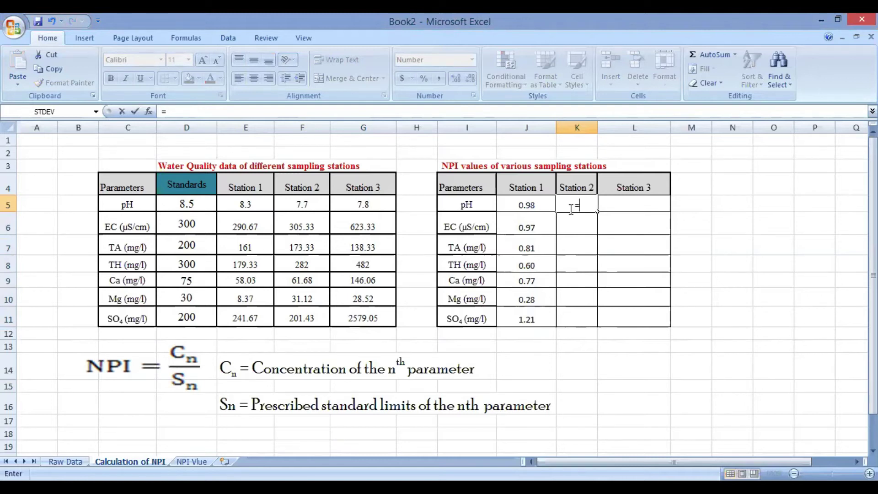
left_click(298, 205)
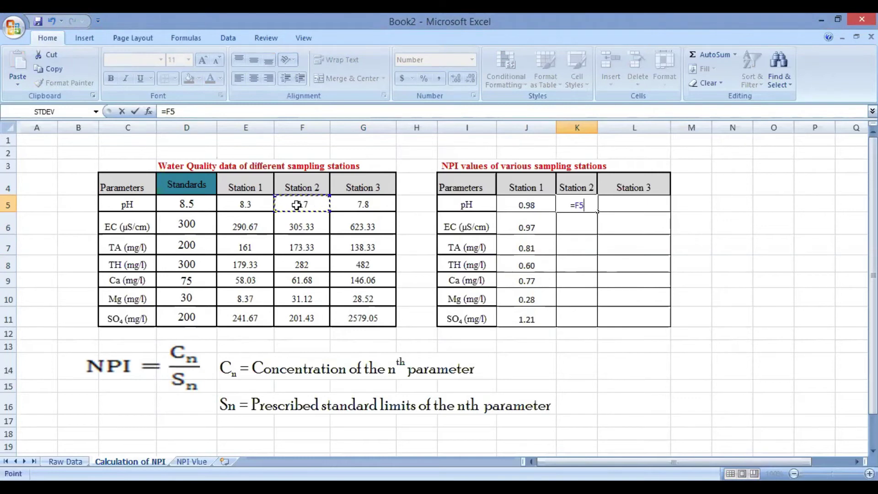
type("/")
left_click(184, 205)
key("Return")
left_click(585, 209)
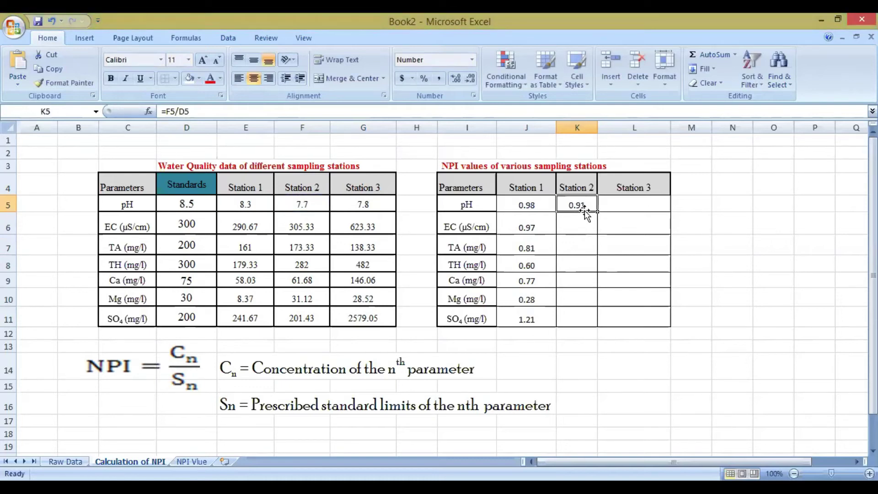
left_click_drag(597, 211, 598, 323)
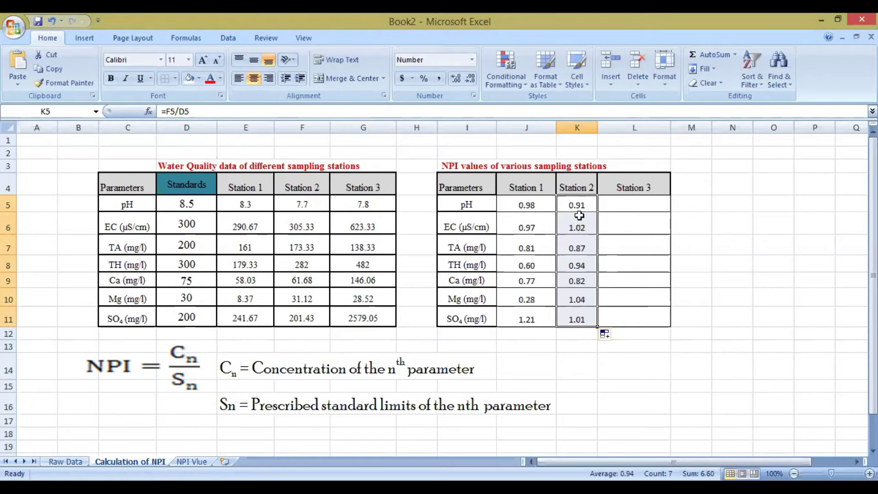
left_click(622, 204)
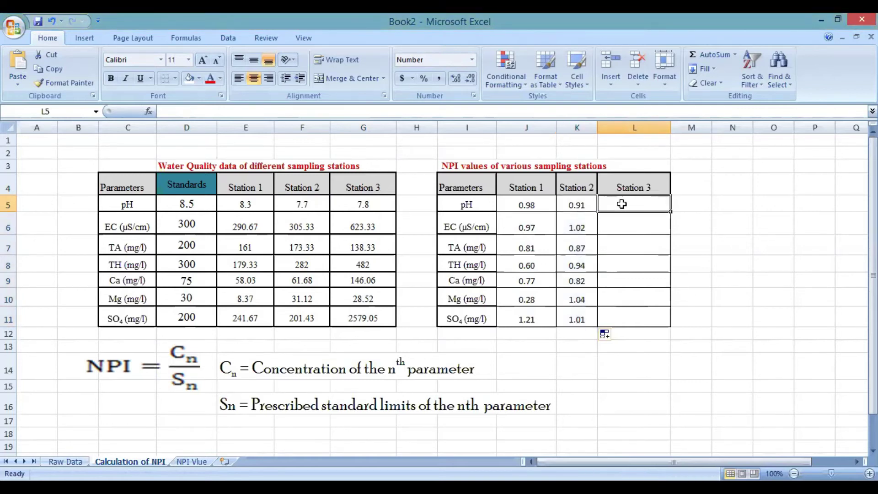
Enter =G5/D5 in L5 and fill it down to L11, giving Station 3 NPI 0.92 to 12.90.
type("=")
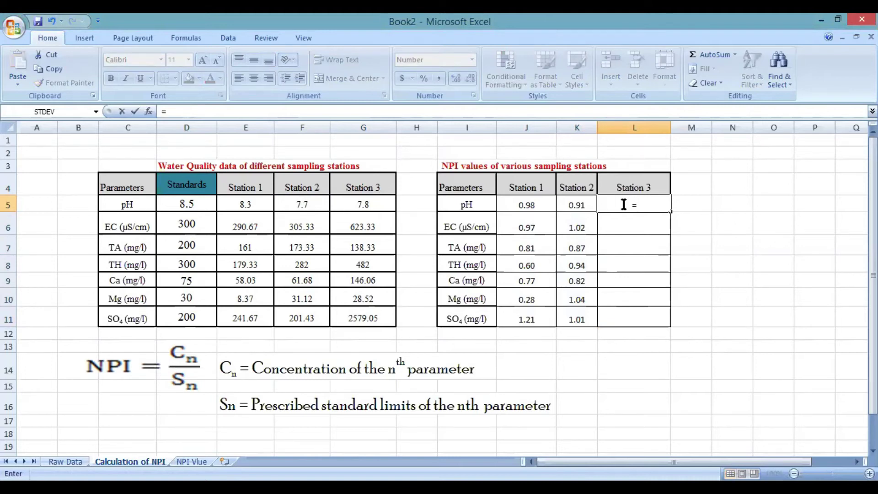
left_click(355, 205)
type("/")
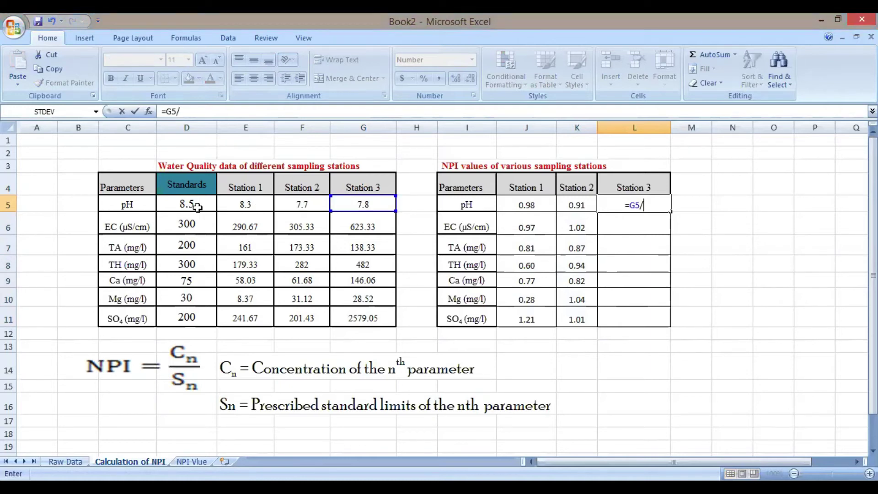
left_click(182, 206)
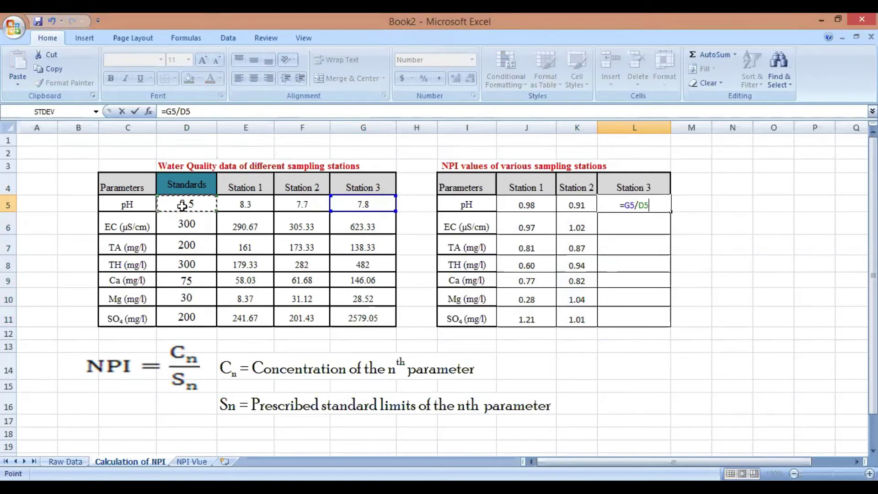
key("Return")
left_click(630, 203)
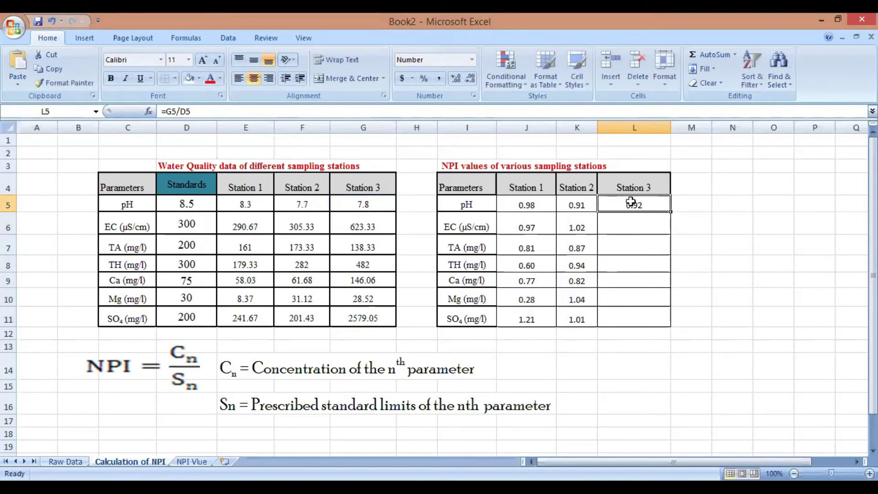
left_click_drag(671, 215, 670, 325)
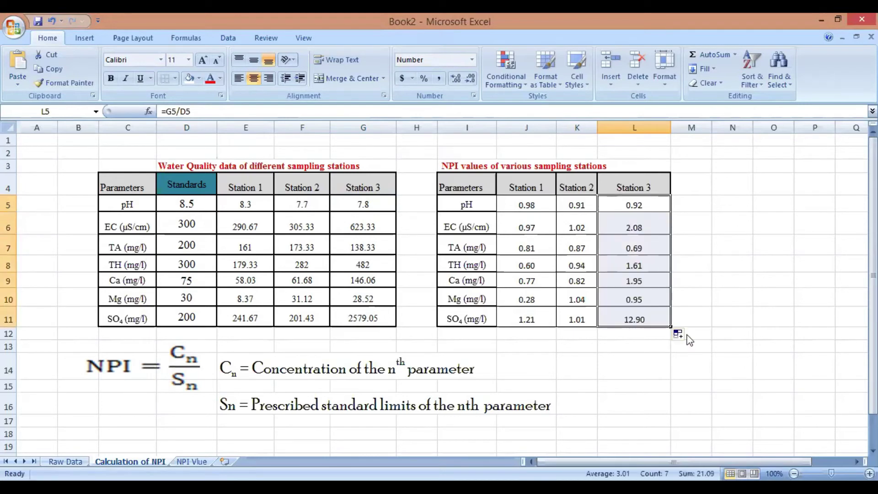
left_click(732, 223)
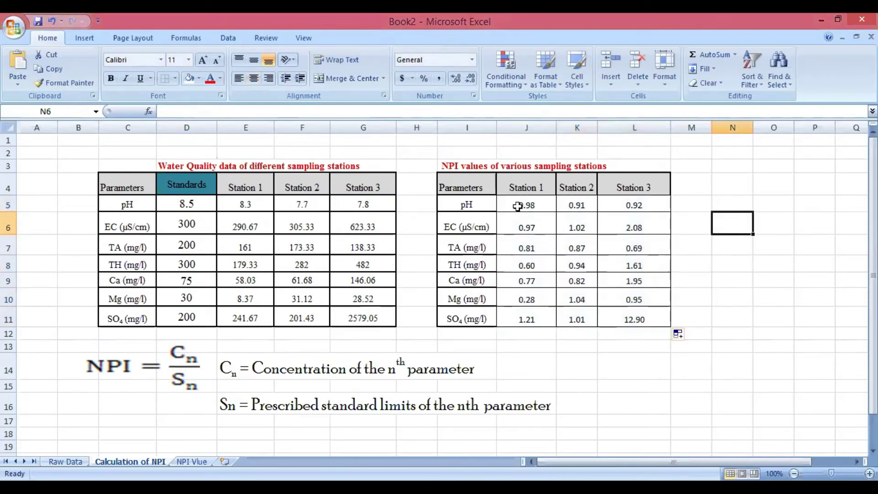
left_click_drag(520, 204, 627, 317)
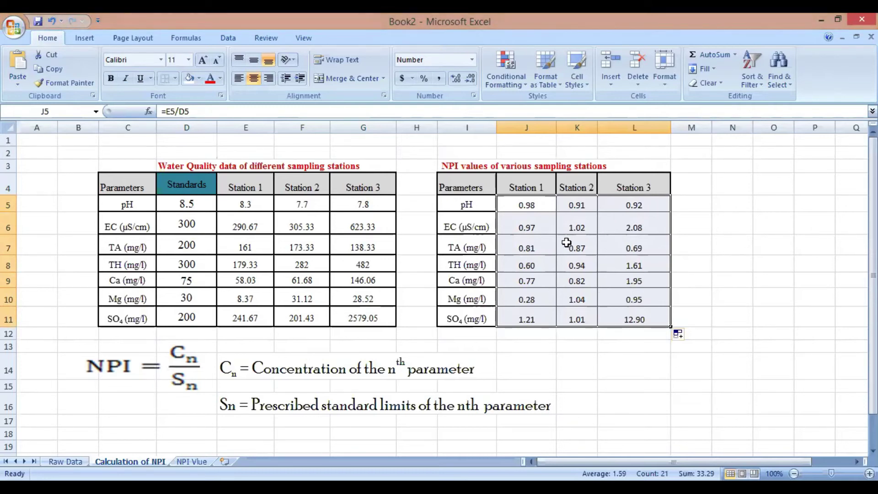
Fill the Station 1 SO4 value 1.21 in J11 yellow, then go to the NPI Vlue sheet.
left_click(572, 347)
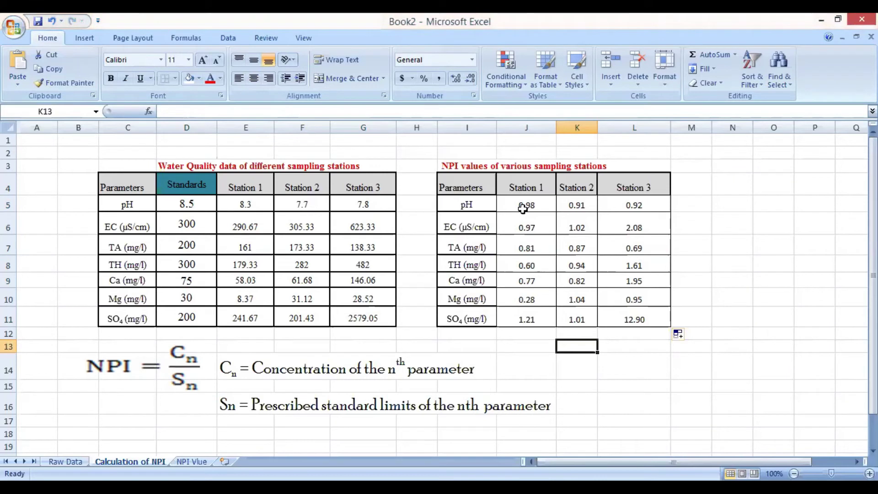
left_click(526, 319)
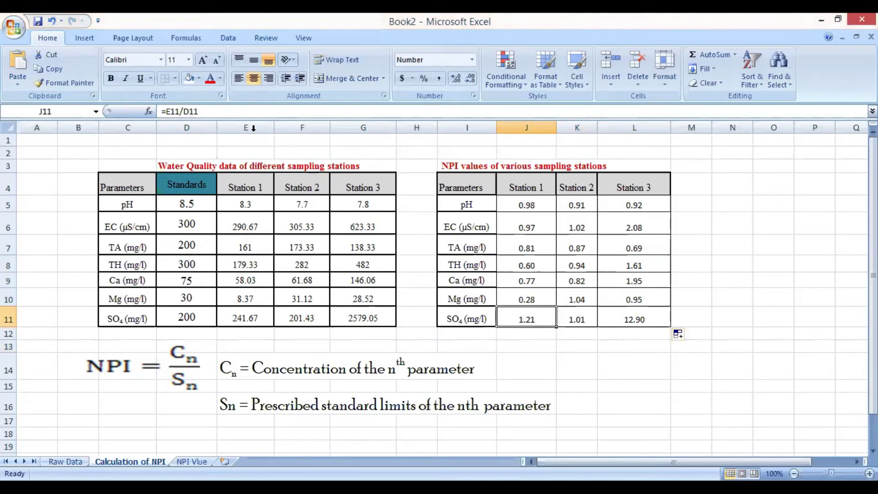
left_click(198, 79)
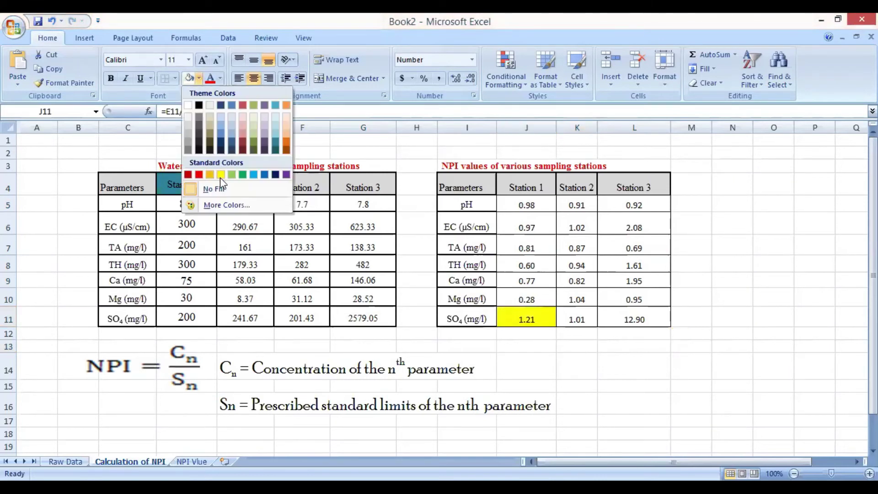
left_click(220, 174)
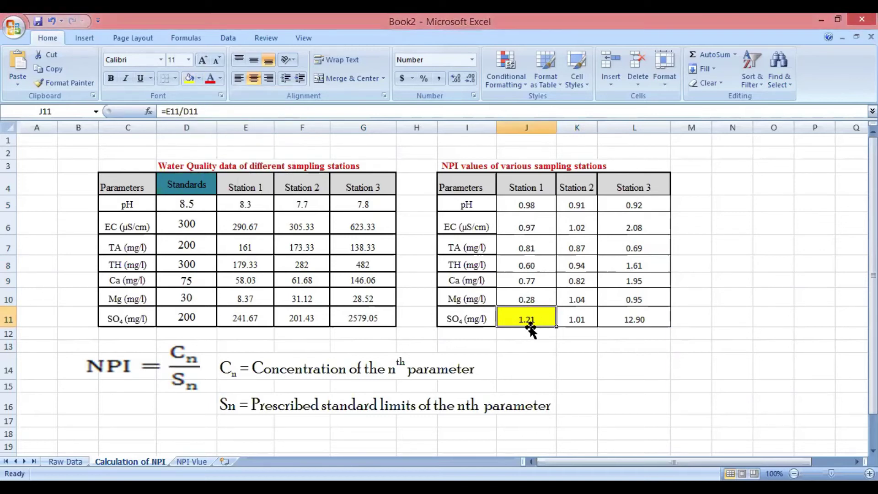
left_click(205, 461)
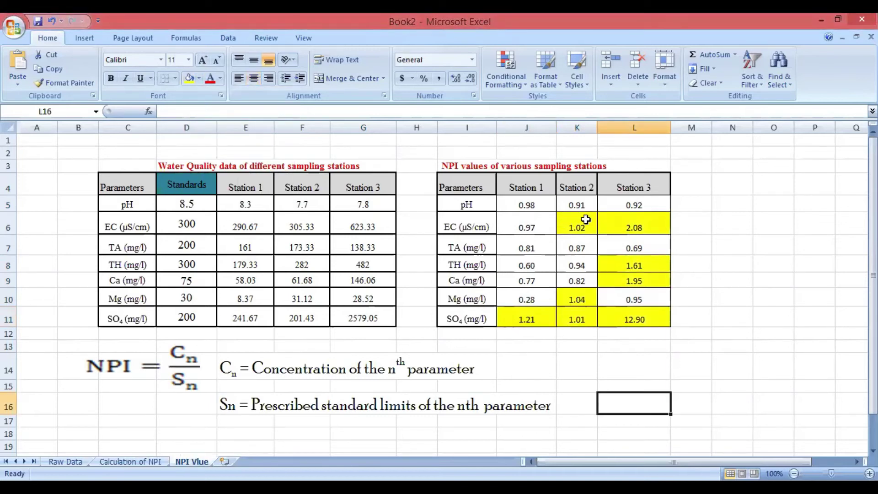